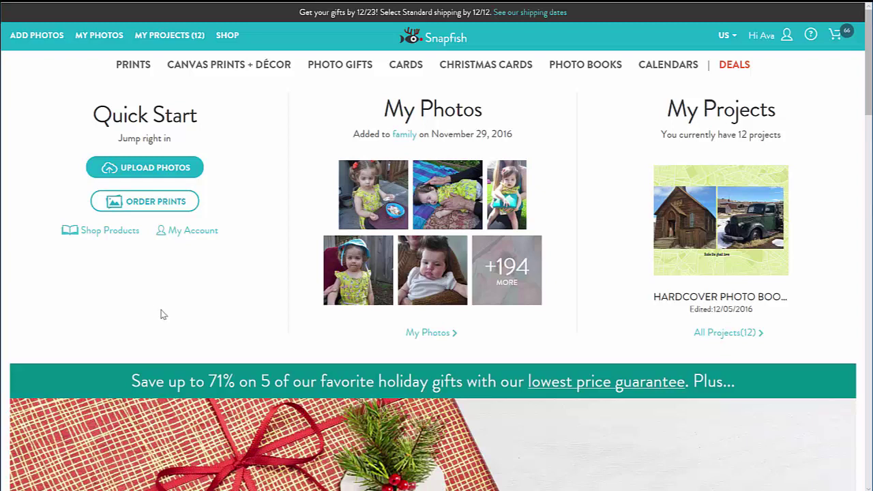
Show the Upload Photos source choices: My Device, Facebook, Instagram and Flickr
left_click(184, 171)
left_click(158, 171)
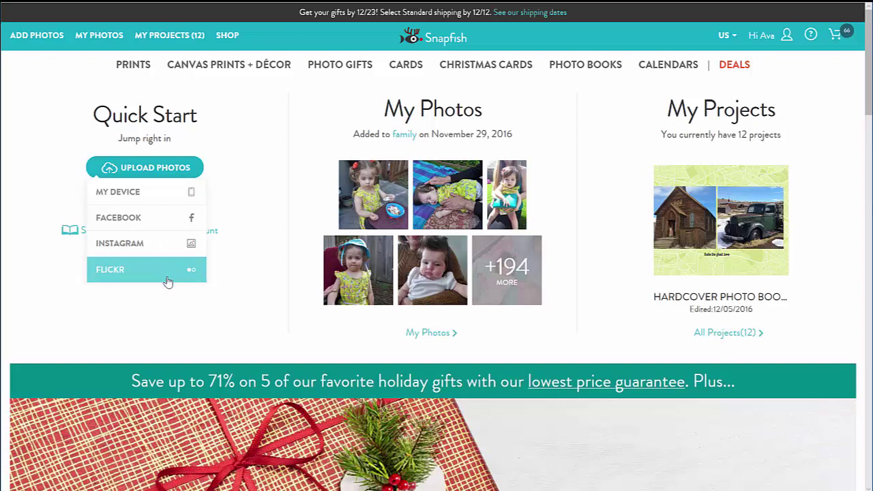
Start a My Device upload into a New Album rather than an existing one
left_click(163, 198)
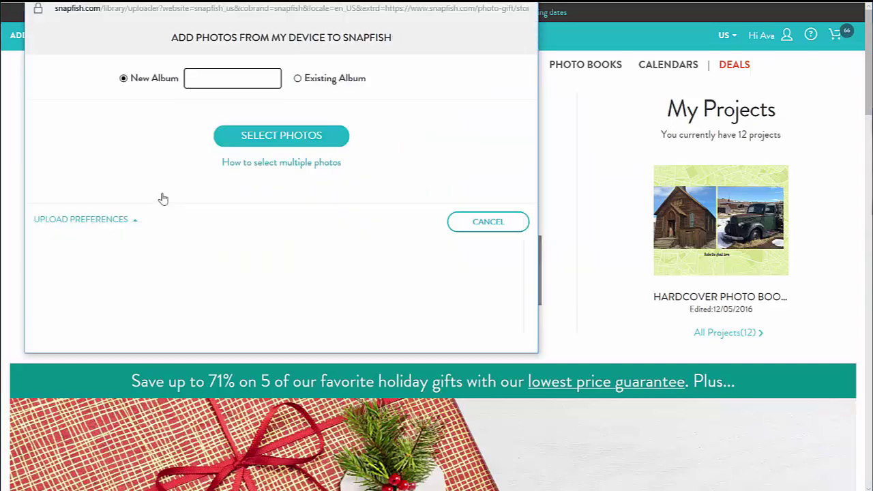
left_click_drag(260, 2, 331, 59)
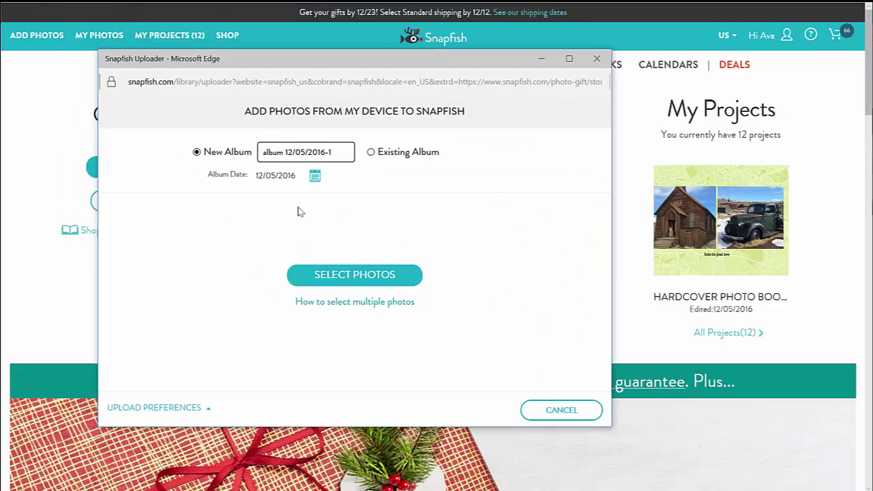
left_click(372, 153)
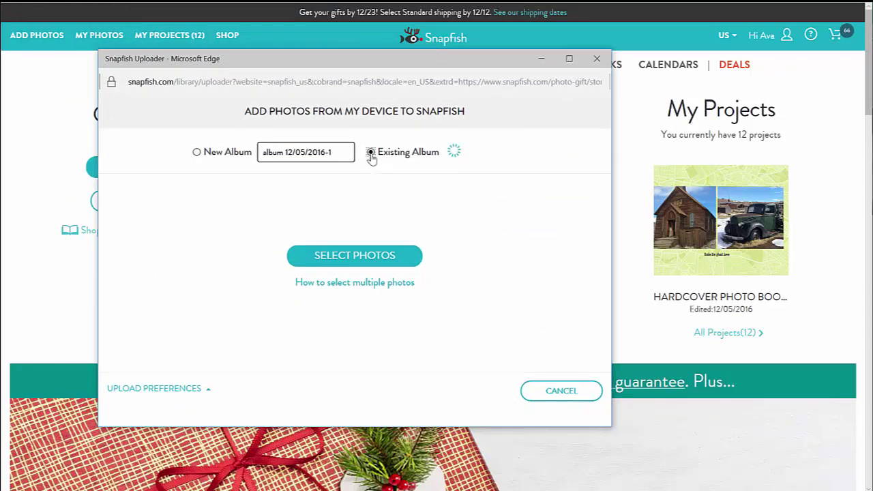
left_click(197, 152)
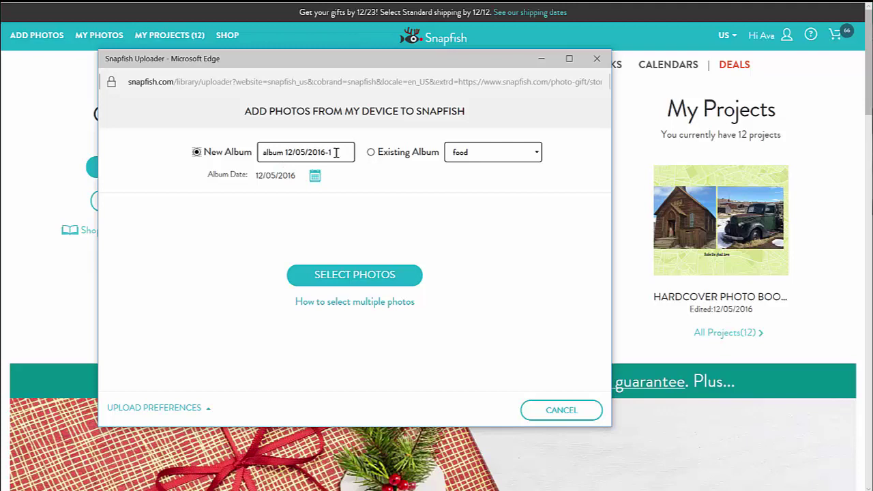
left_click(334, 152)
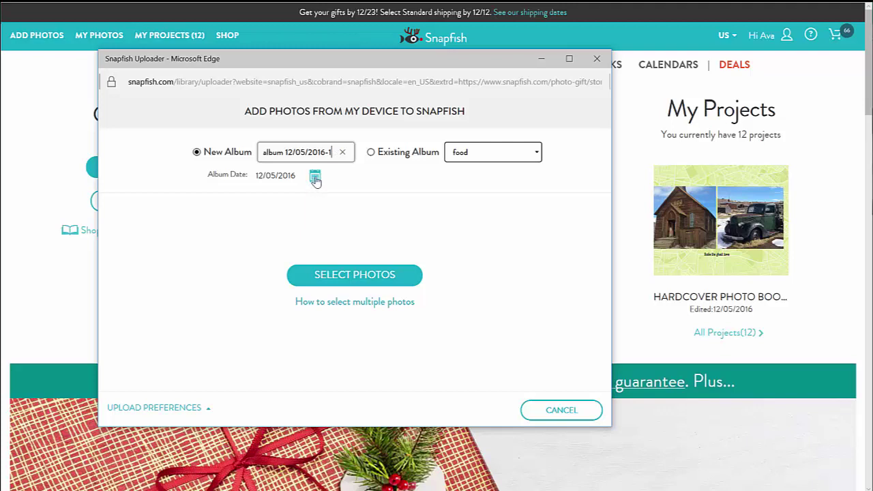
Keep the album date 12/05/2016 and Standard Resolution upload quality
left_click(315, 177)
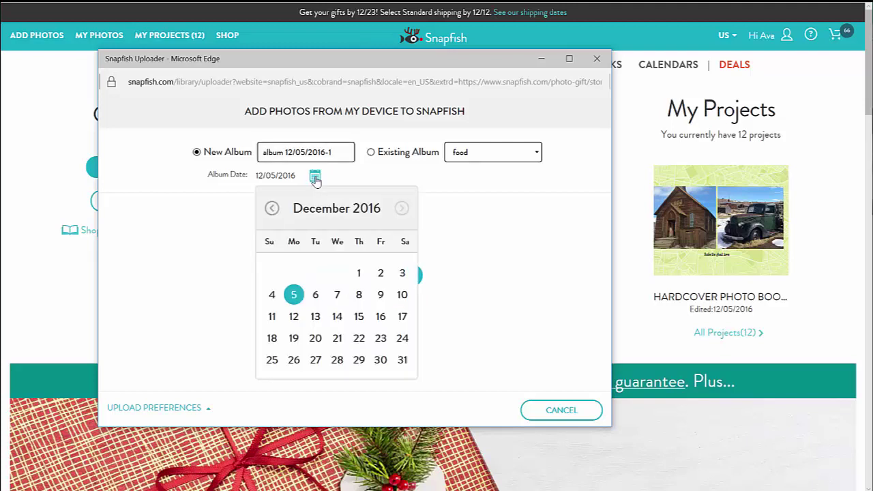
left_click(315, 178)
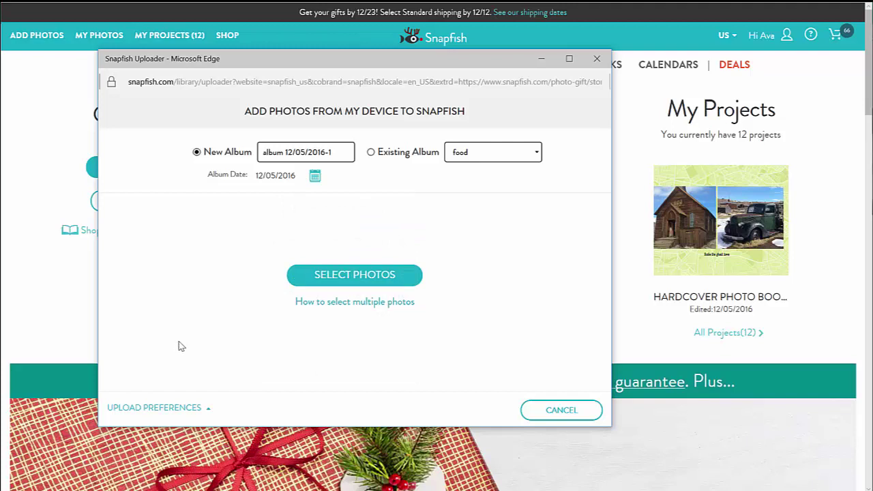
left_click(201, 409)
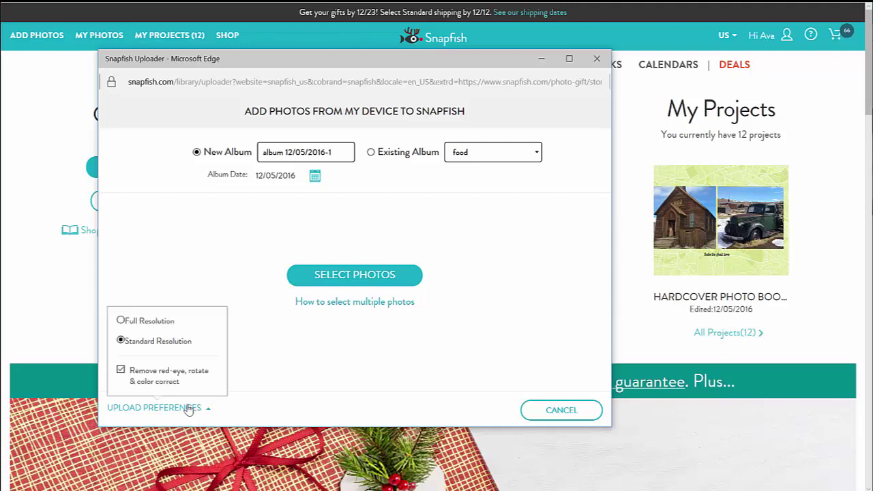
left_click(121, 321)
left_click(121, 341)
Upload all 32 photos from the sfbay1 folder into album 'album 12/05/2016-1'
left_click(354, 277)
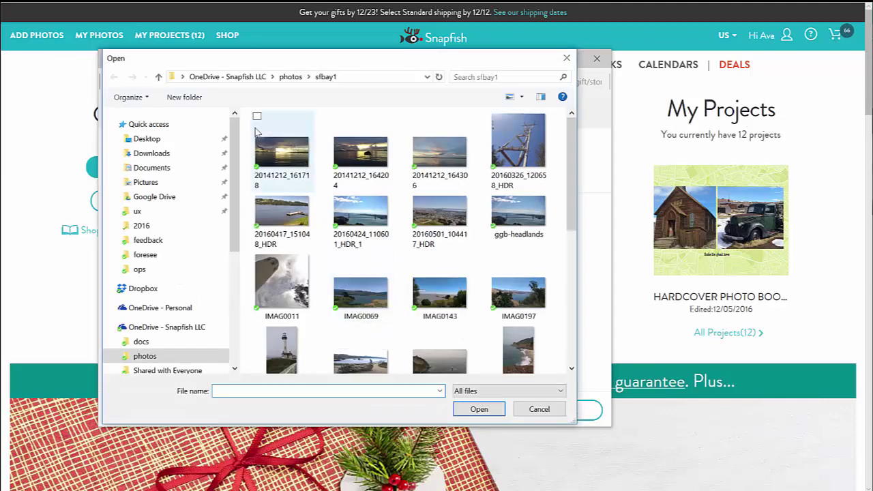
mouse_move(248, 127)
left_mouse_down()
mouse_move(568, 413)
mouse_move(559, 370)
left_mouse_up()
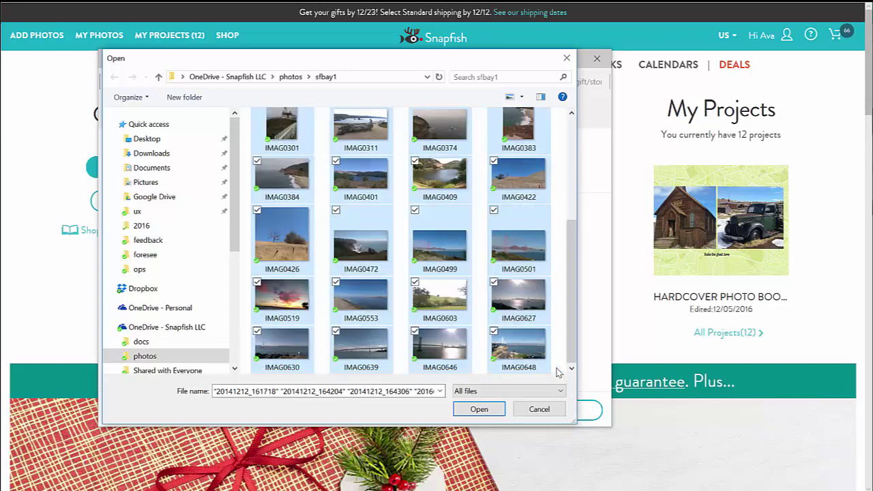
left_click(479, 410)
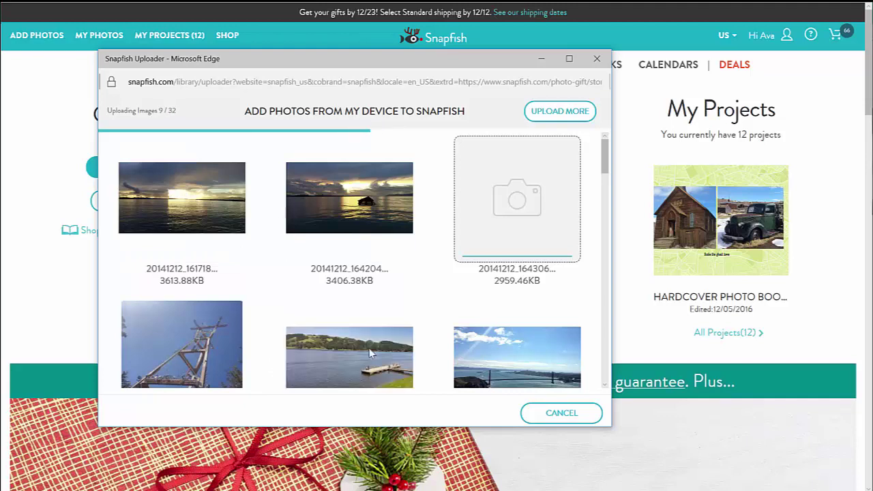
left_click_drag(605, 155, 604, 365)
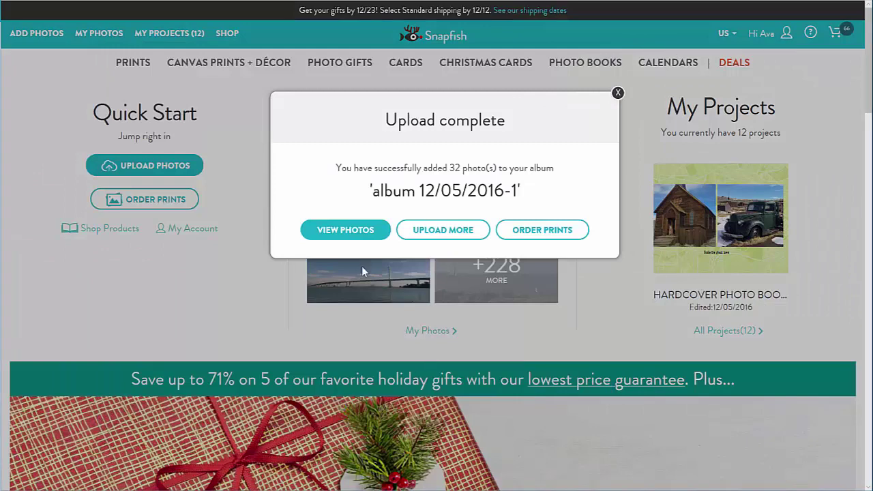
View all 32 photos from Monday, Dec 5, 2016 in the My Photos Photos view
left_click(353, 232)
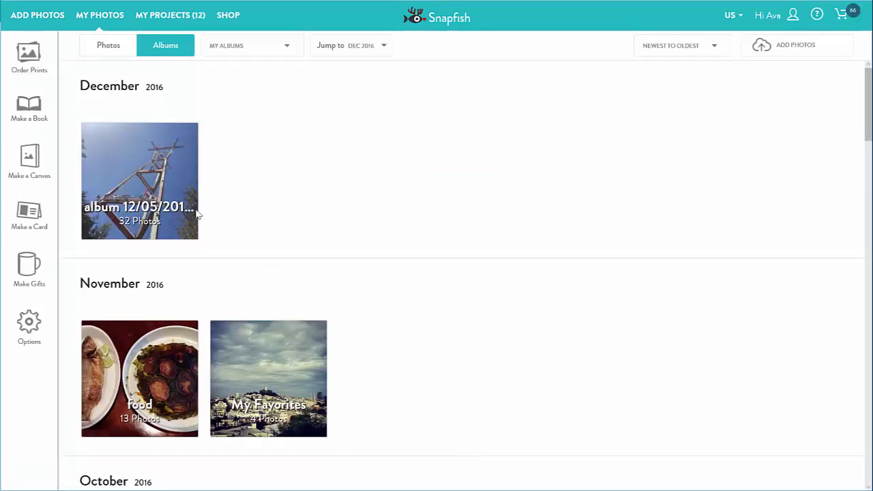
mouse_move(139, 181)
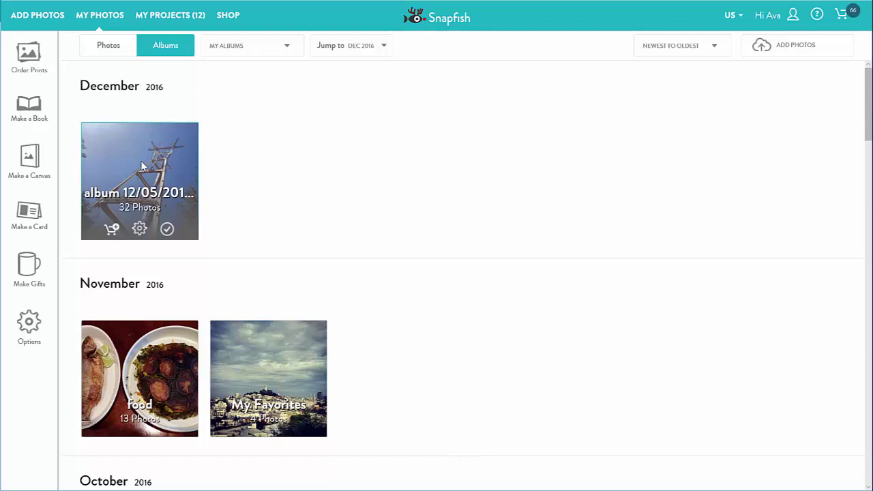
left_click(114, 52)
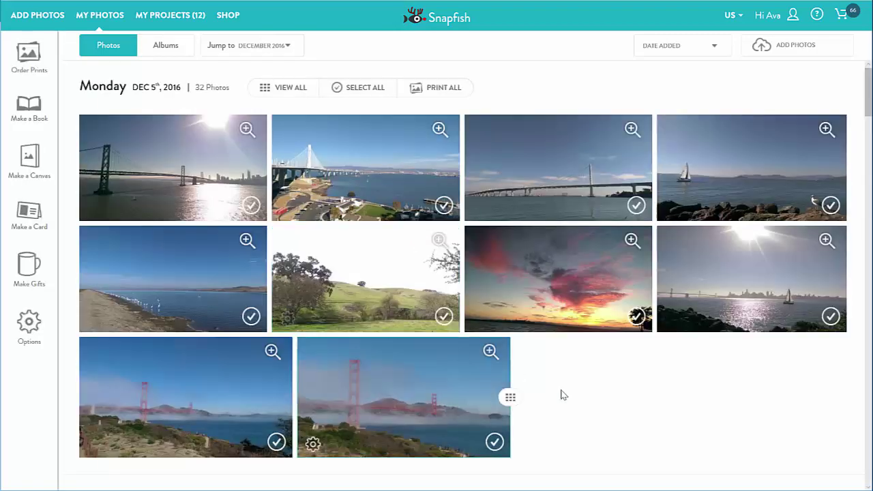
left_click(285, 94)
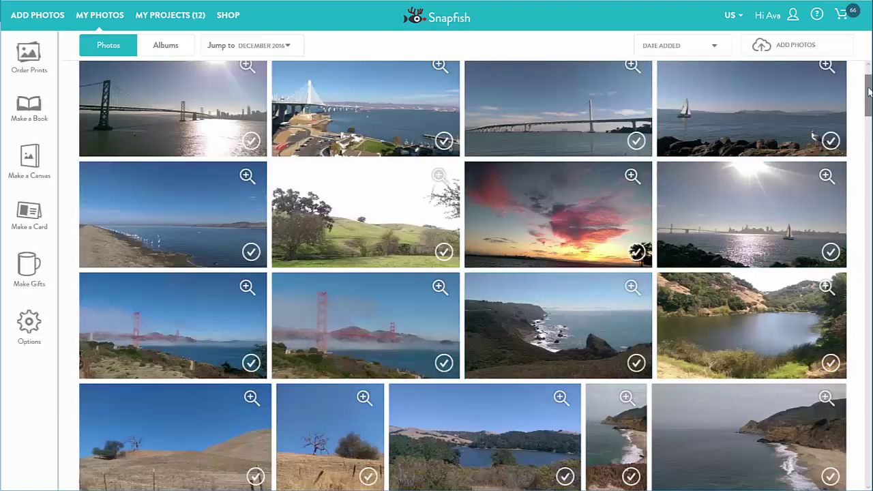
mouse_move(868, 97)
left_mouse_down()
mouse_move(868, 107)
mouse_move(868, 68)
left_mouse_up()
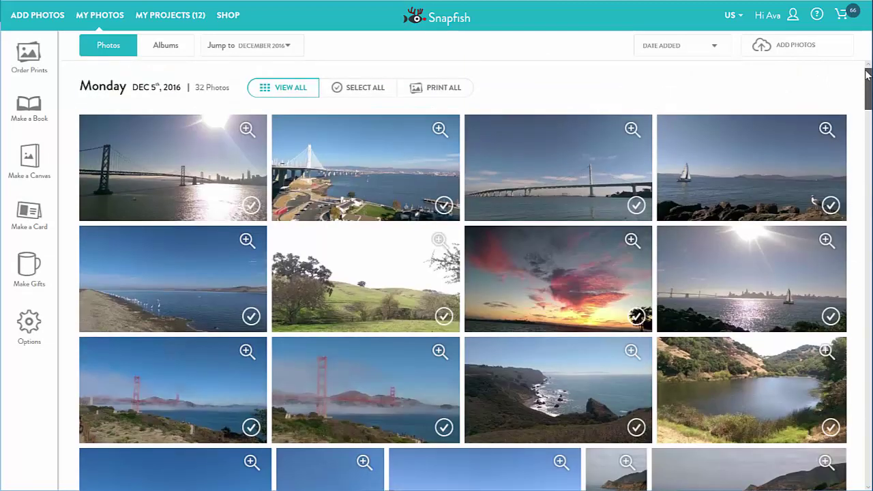
Open album 'album 12/05/2016-1' from the album list and browse its 32 photos
left_click(169, 53)
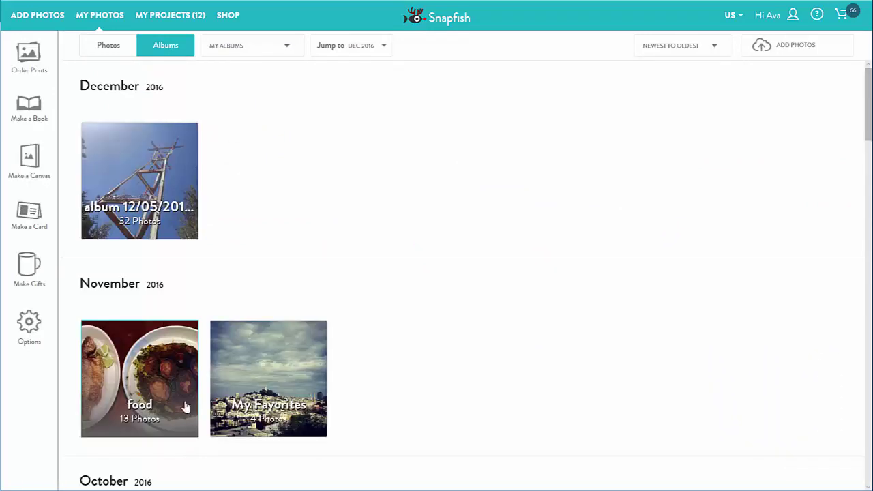
left_click(144, 186)
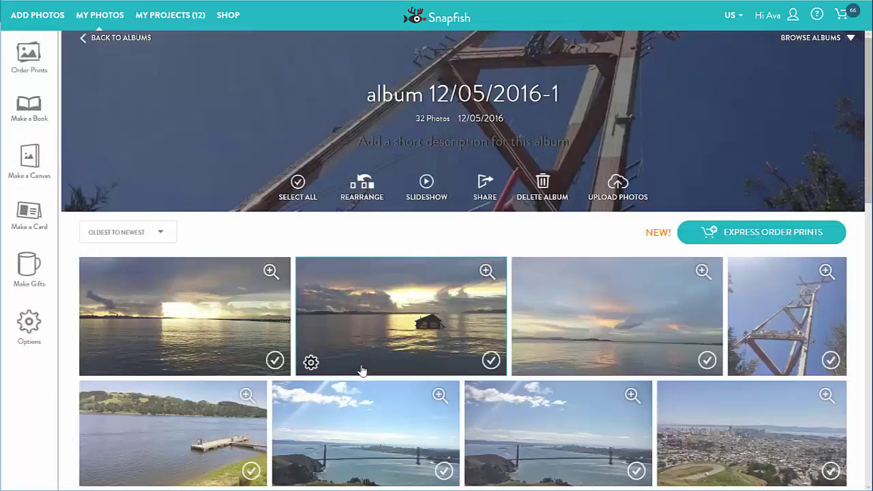
scroll(473, 370, "down", 2)
scroll(475, 375, "down", 1)
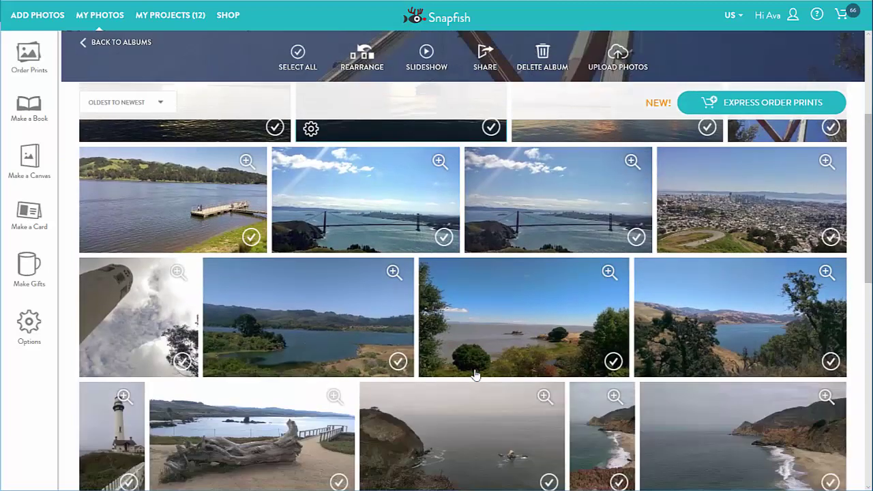
scroll(476, 375, "up", 3)
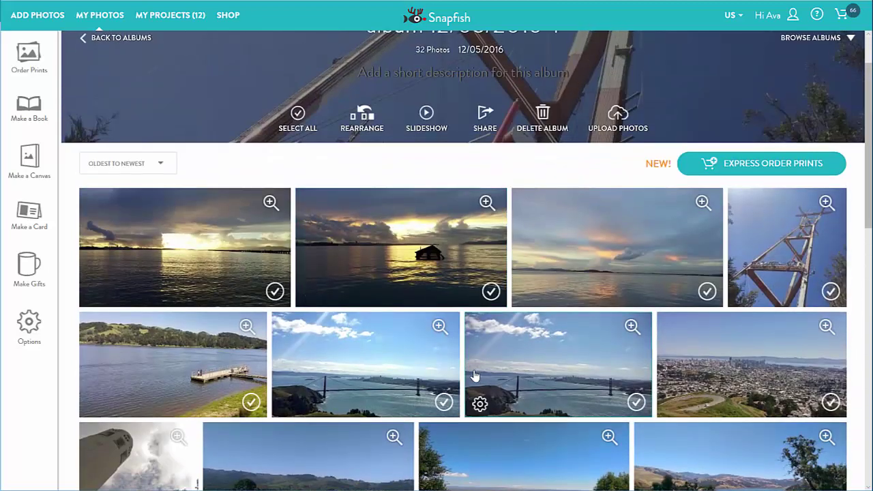
scroll(476, 375, "up", 1)
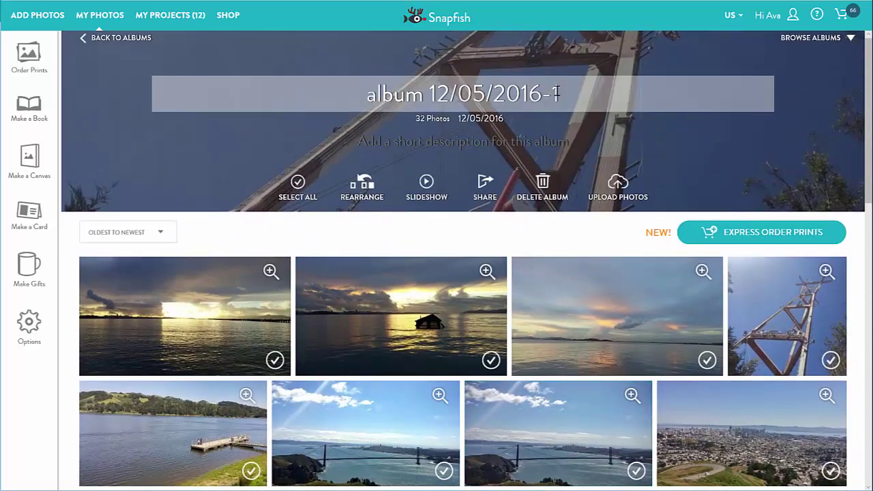
Rename the album to 'SF Bay' and set its date to August 23, 2016
left_click_drag(558, 90, 365, 95)
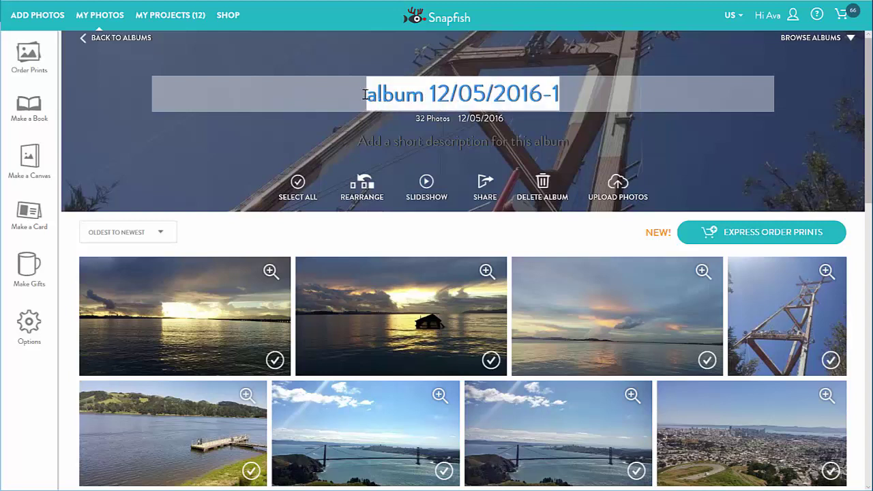
type("SF Bay")
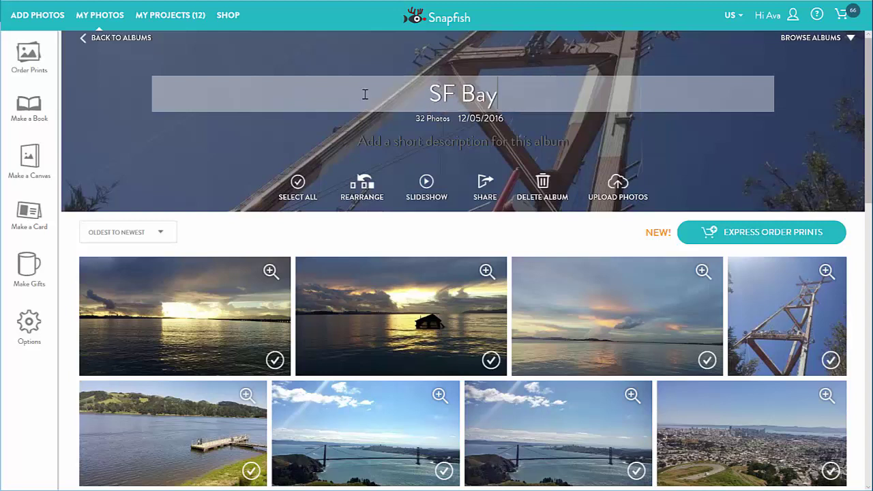
left_click(497, 118)
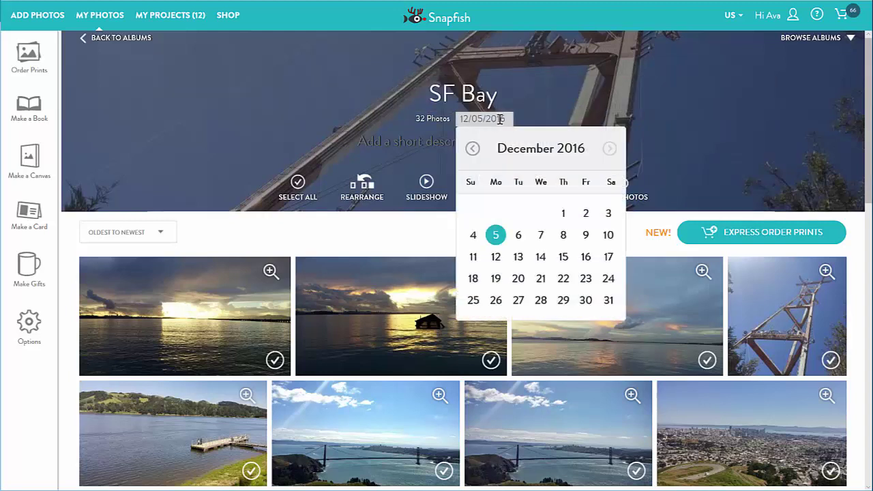
left_click(473, 150)
left_click(473, 150)
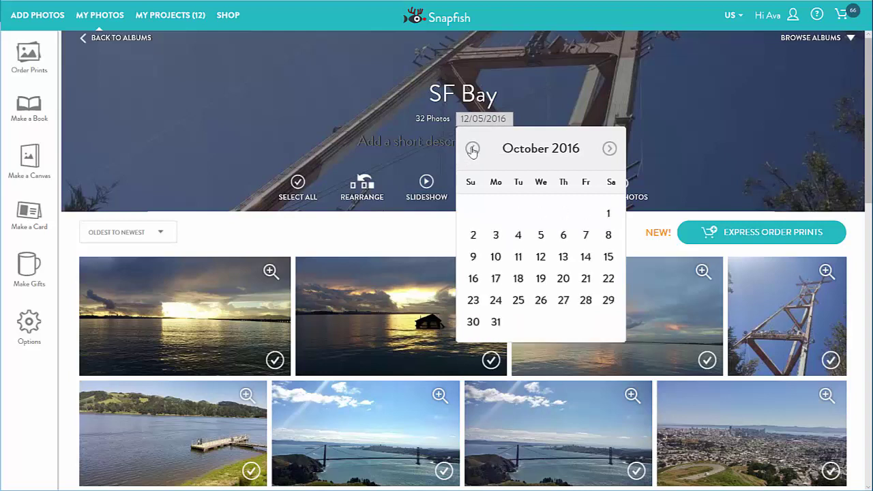
left_click(472, 149)
left_click(473, 149)
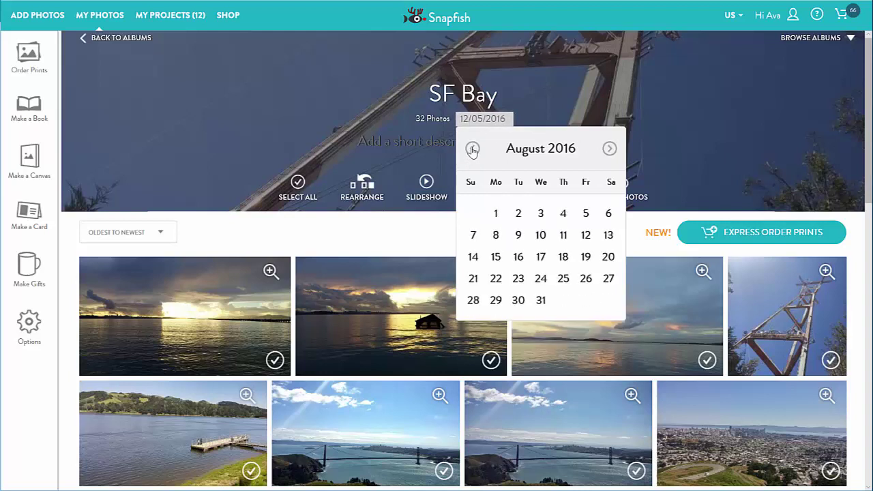
left_click(518, 280)
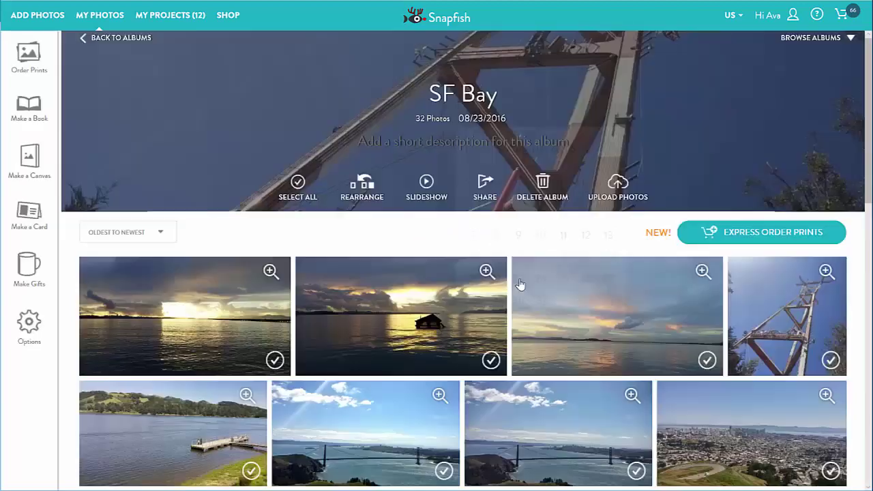
Add the album description 'Photos from around San Francisco Bay Area'
left_click(444, 157)
type("Photos from ")
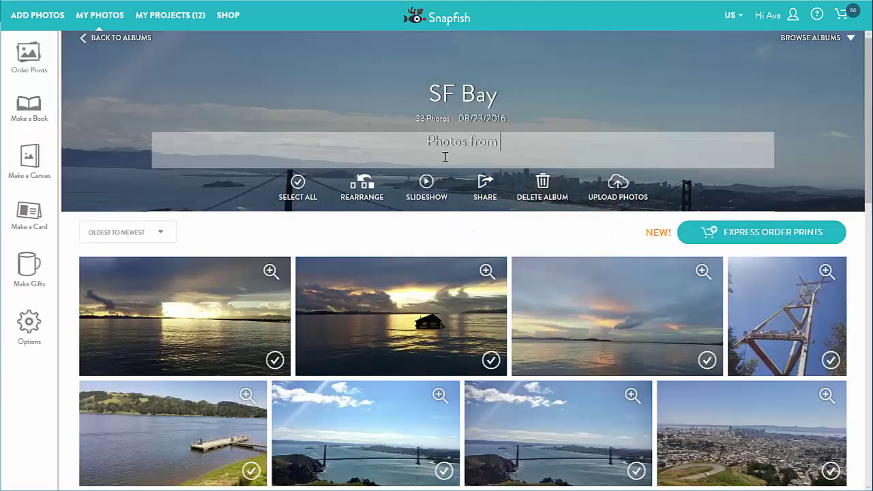
type("around ")
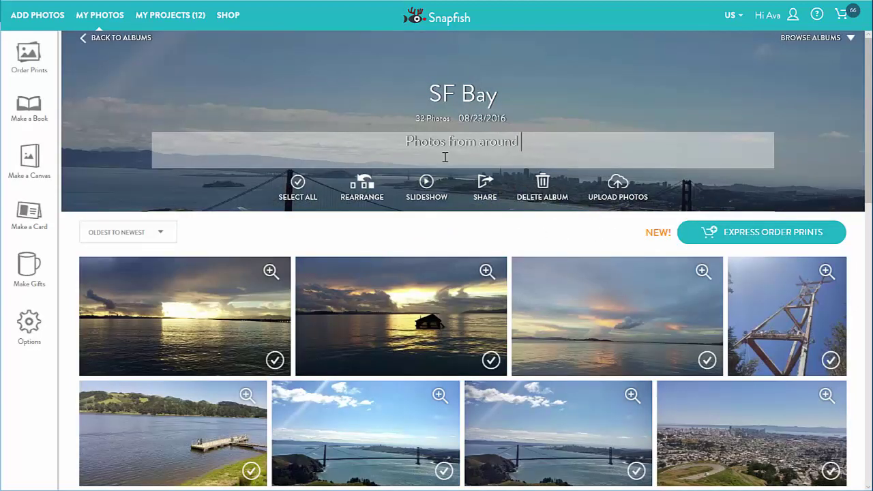
type("San Francisco Bay are")
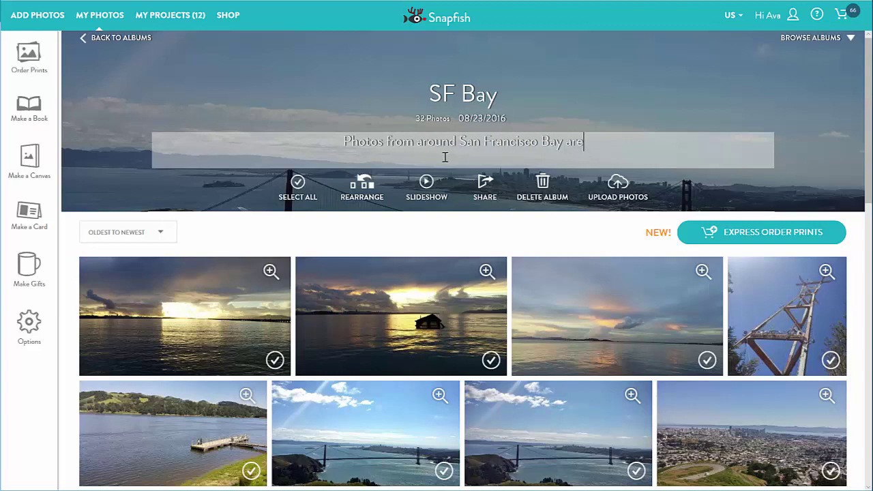
key("BackSpace")
key("BackSpace")
key("BackSpace")
type("Area")
key("Return")
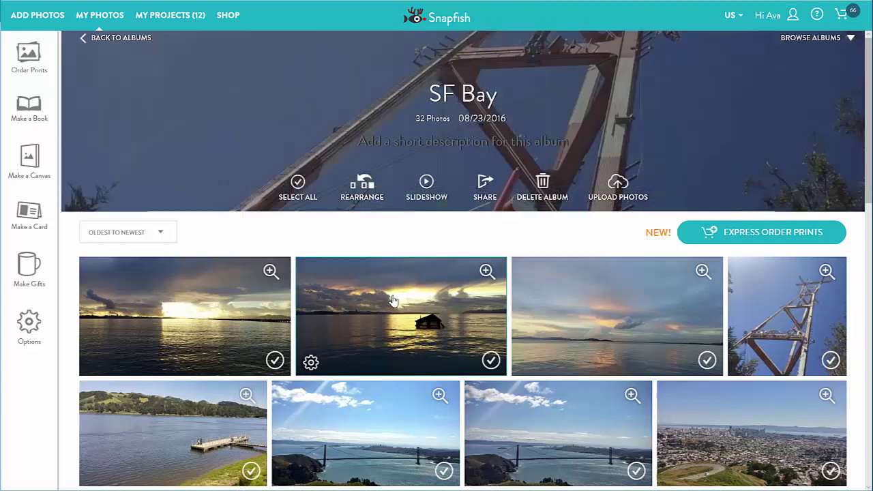
Make the Golden Gate Bridge photo the SF Bay album cover
scroll(232, 341, "down", 1)
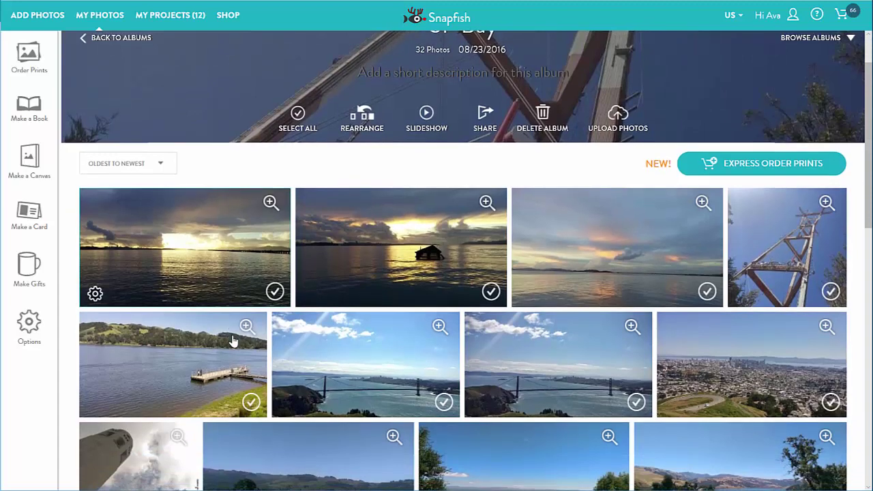
scroll(232, 341, "down", 1)
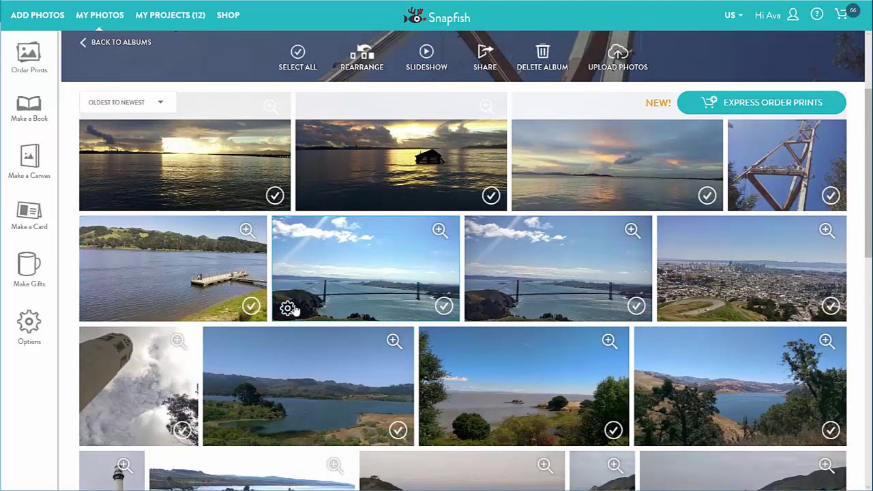
mouse_move(366, 364)
left_click(287, 309)
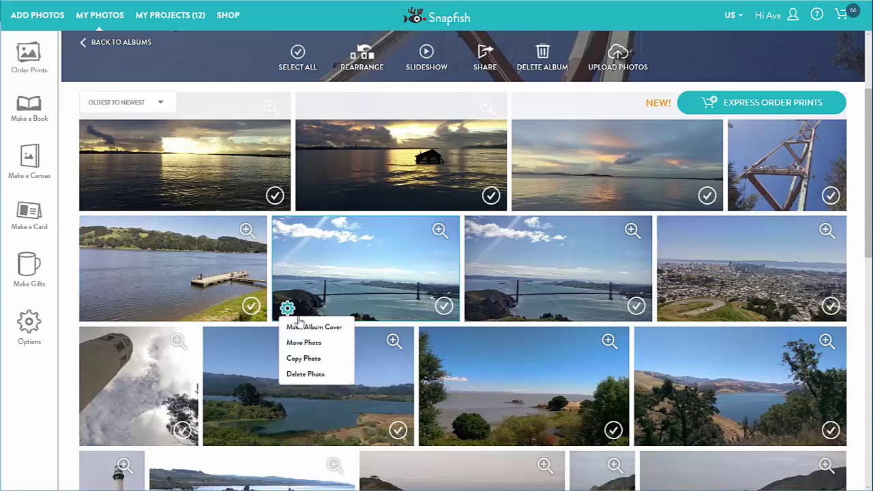
left_click(325, 330)
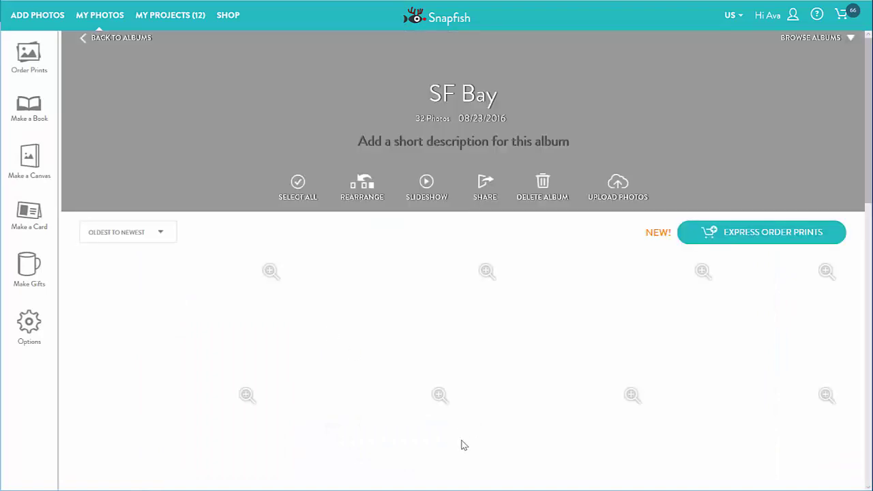
Re-enter the description 'Photos from around San Francisco Bay Area' and scroll through the album
type("Photos from around San Francisco Bay Area")
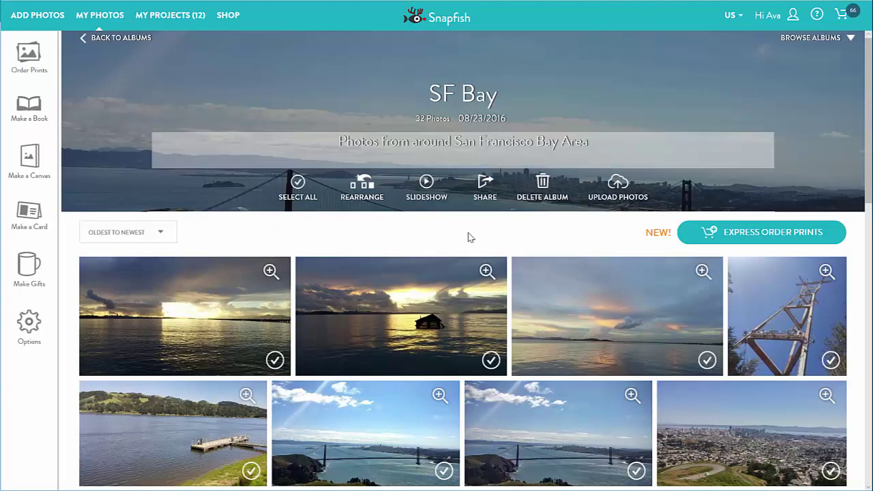
left_click(468, 236)
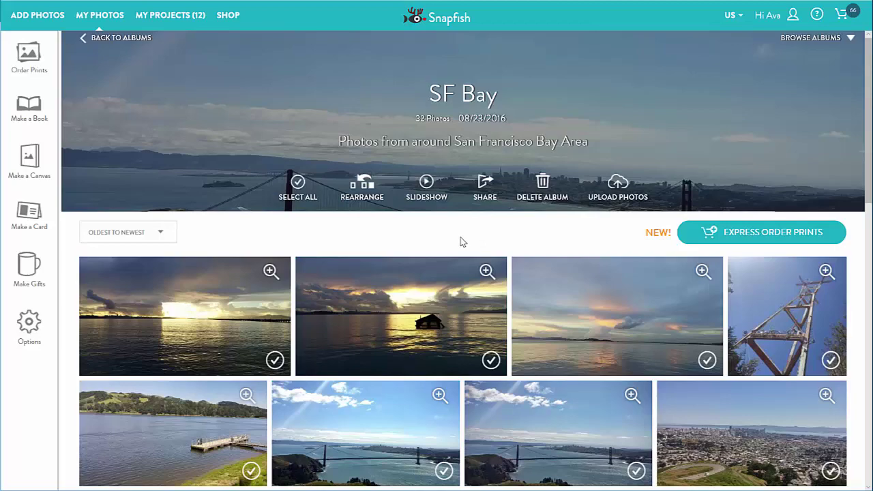
scroll(460, 244, "down", 2)
scroll(458, 252, "down", 3)
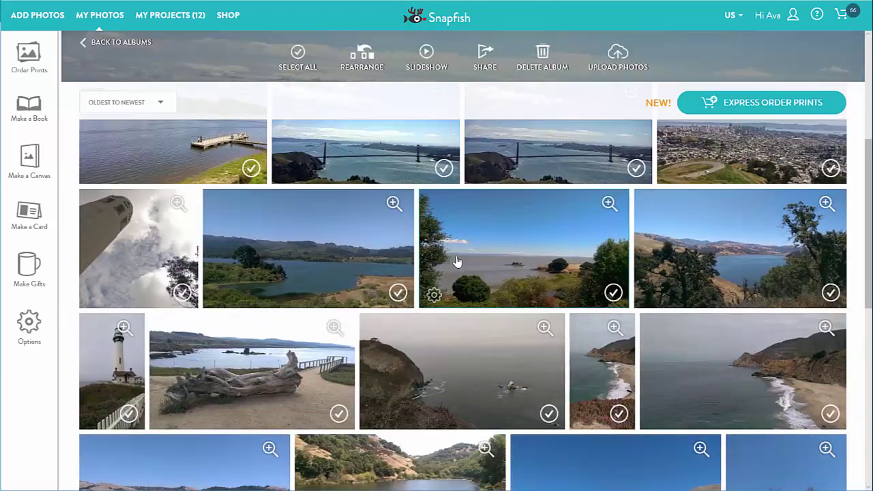
scroll(457, 262, "down", 2)
scroll(455, 258, "down", 1)
scroll(457, 259, "down", 3)
scroll(464, 287, "down", 1)
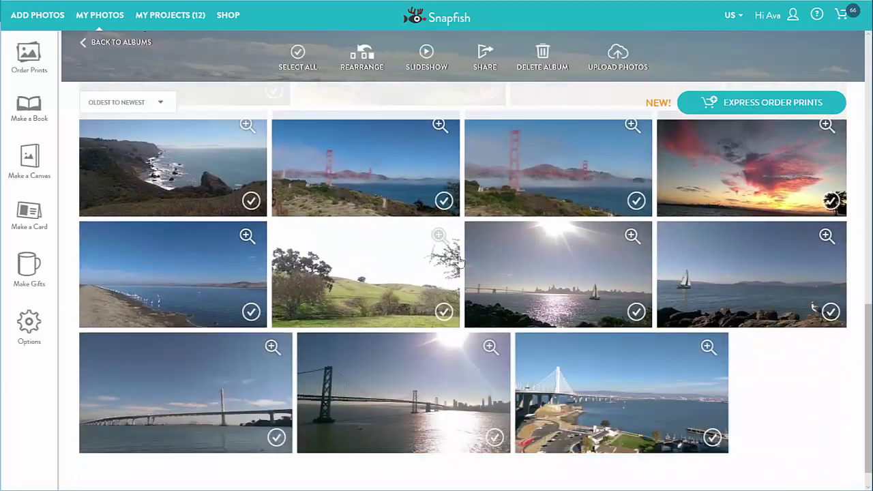